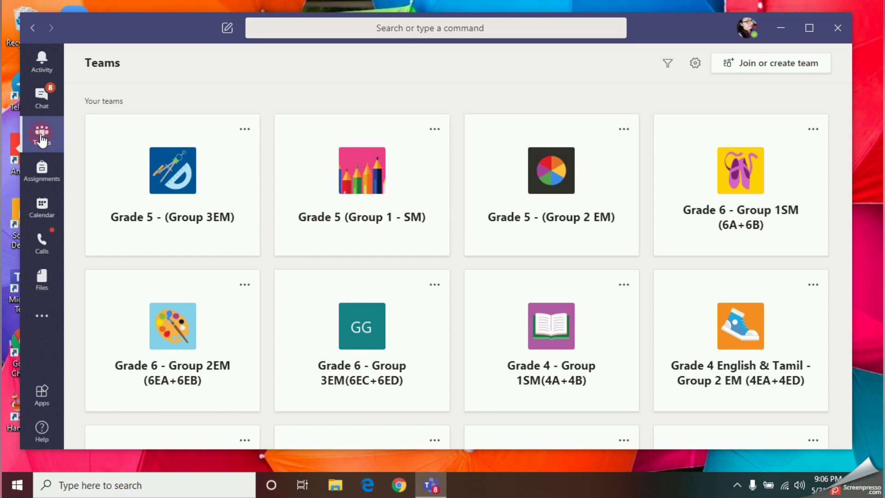
- Open the 'sample' team and show its General channel's Assignments tab
{"action": "scroll", "coordinate": [317, 279], "scroll_direction": "down", "scroll_amount": 3}
{"action": "scroll", "coordinate": [320, 284], "scroll_direction": "down", "scroll_amount": 6}
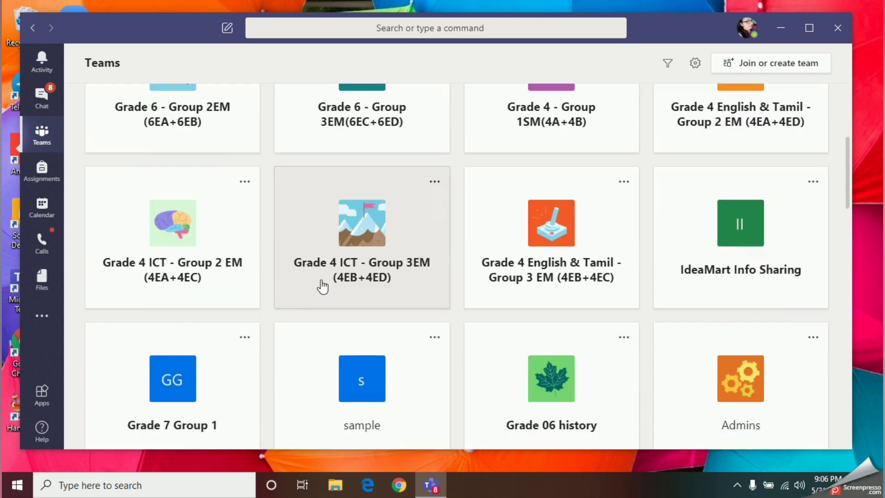
{"action": "left_click", "coordinate": [369, 273]}
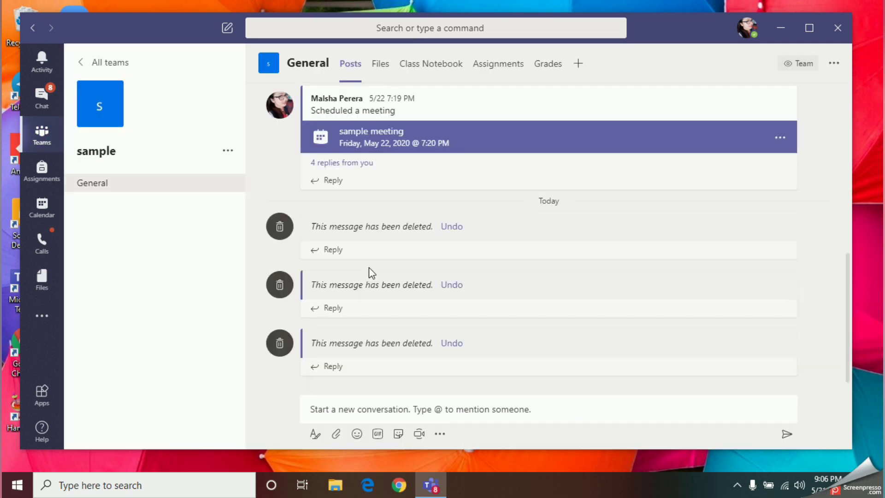
{"action": "scroll", "coordinate": [368, 267], "scroll_direction": "up", "scroll_amount": 3}
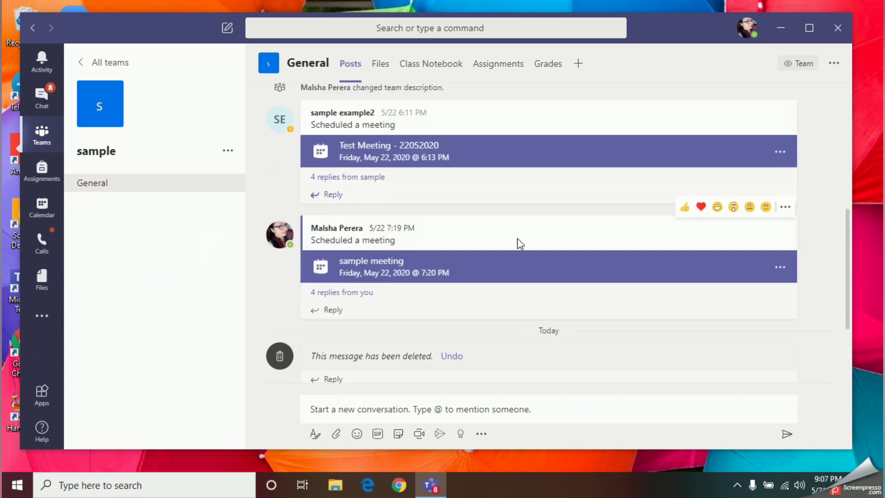
{"action": "left_click", "coordinate": [510, 66]}
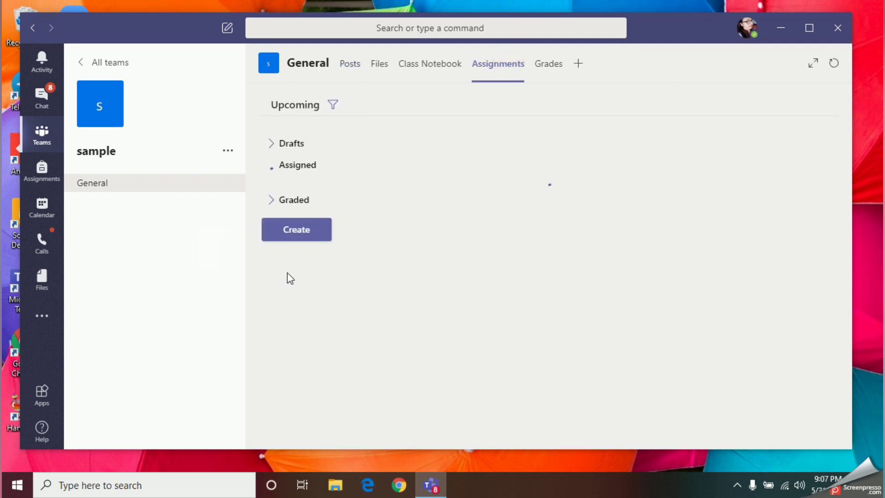
- Start a new Quiz assignment from the Create menu
{"action": "left_click", "coordinate": [292, 426]}
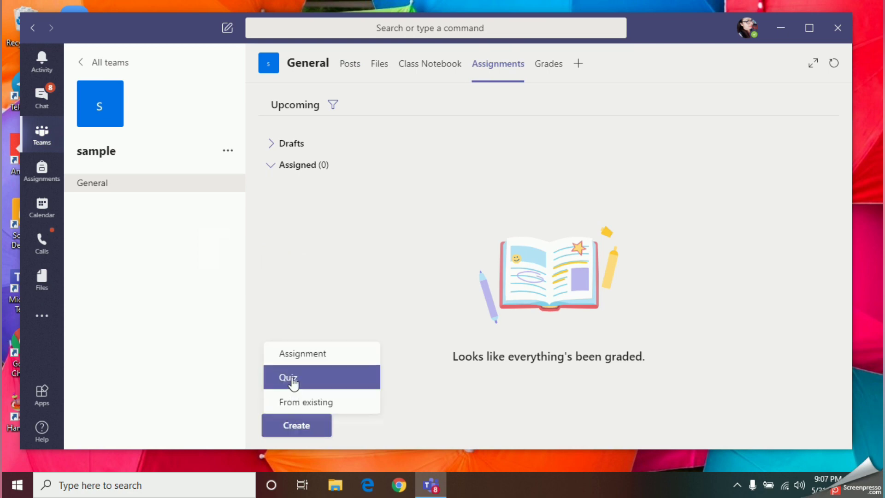
{"action": "left_click", "coordinate": [294, 380]}
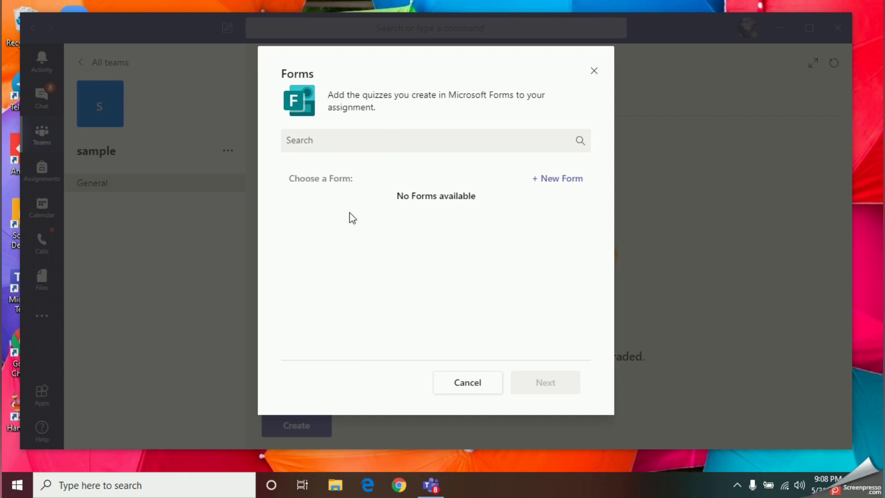
- Start a new form, launching Microsoft Forms in the browser on My forms
{"action": "left_click", "coordinate": [557, 182]}
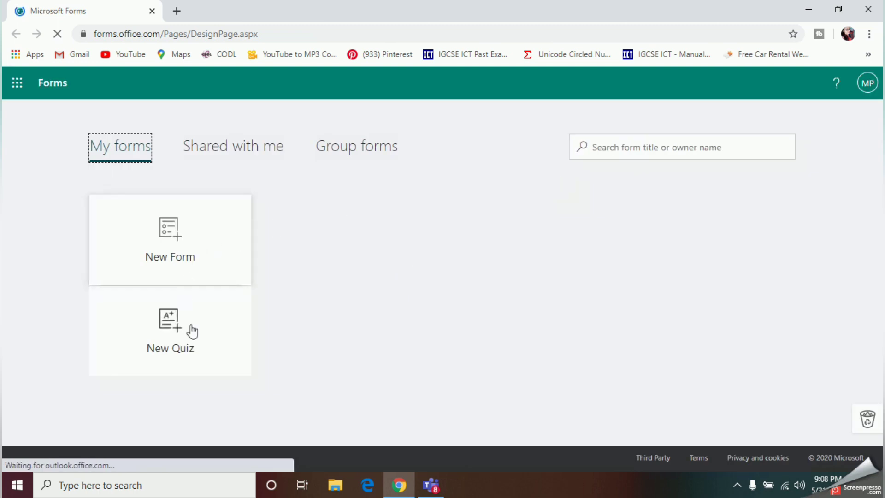
- Create a new quiz titled 'ICT Quiz' with the description 'Number system Quiz'
{"action": "left_click", "coordinate": [175, 353]}
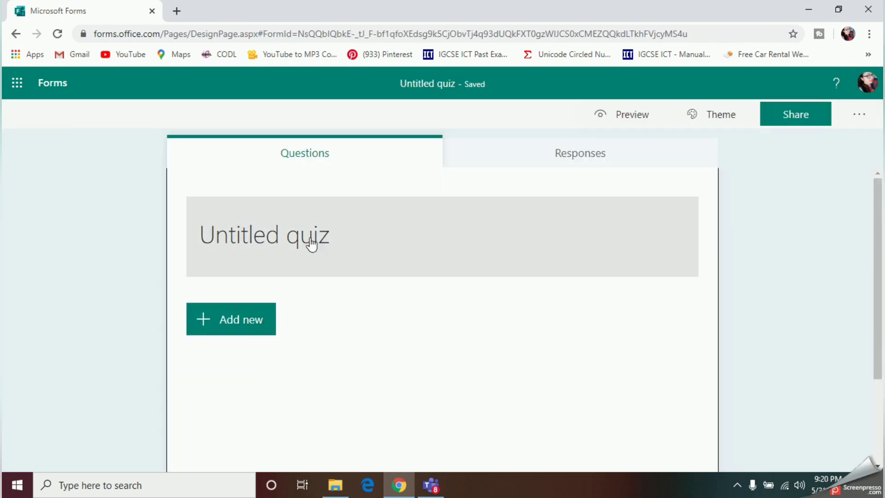
{"action": "left_click", "coordinate": [272, 243]}
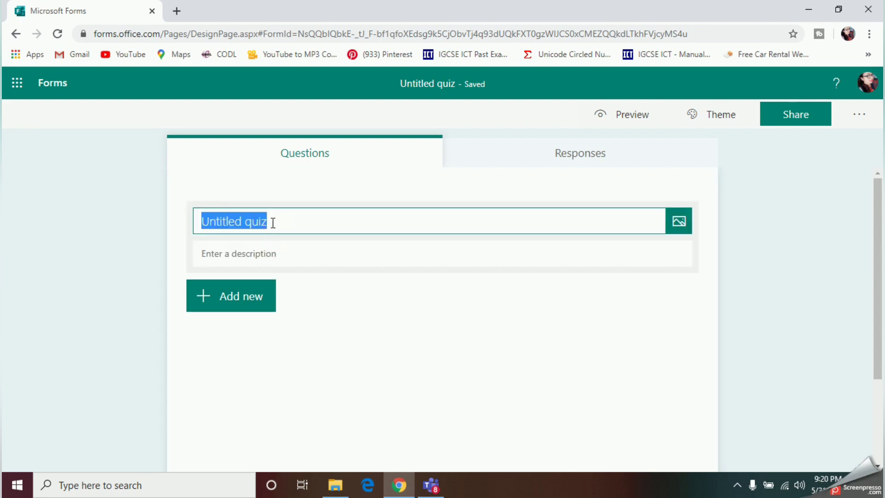
{"action": "key", "text": "BackSpace"}
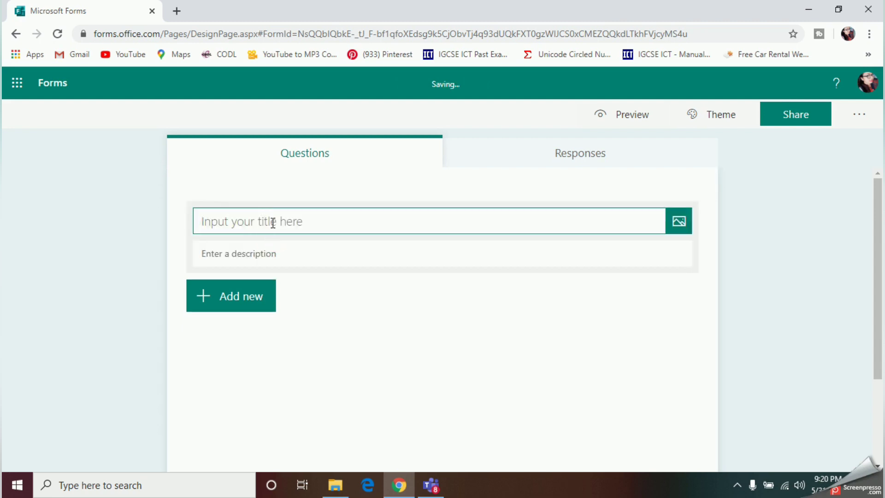
{"action": "type", "text": "ICT Quiz"}
{"action": "left_click", "coordinate": [266, 255]}
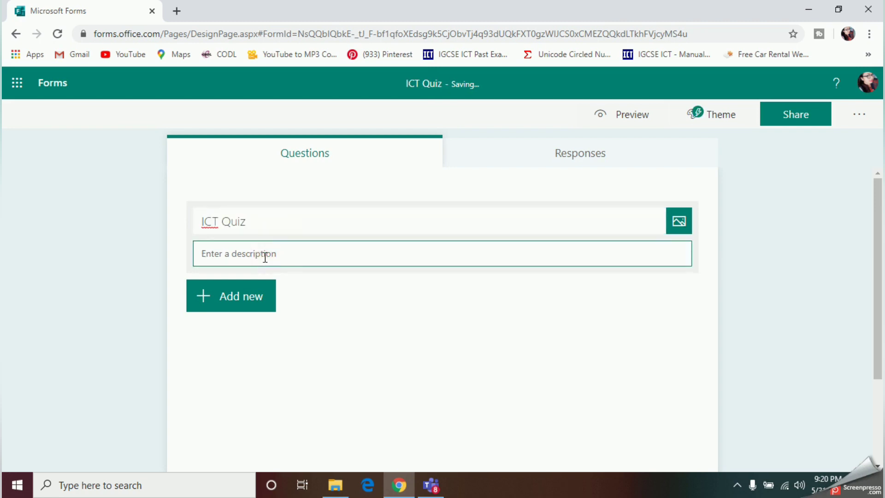
{"action": "type", "text": "Number systemQuiz"}
{"action": "left_click", "coordinate": [247, 306]}
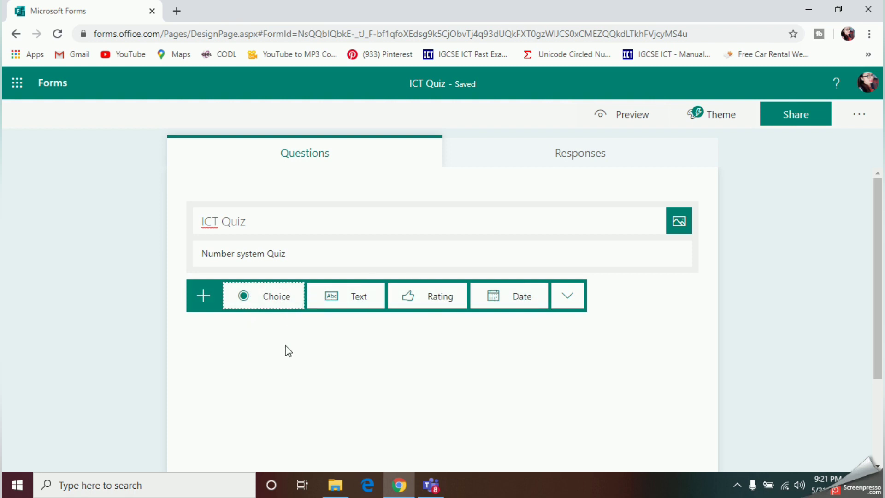
- Make question 1 multiple choice and paste in the binary number question wording
{"action": "left_click", "coordinate": [268, 305]}
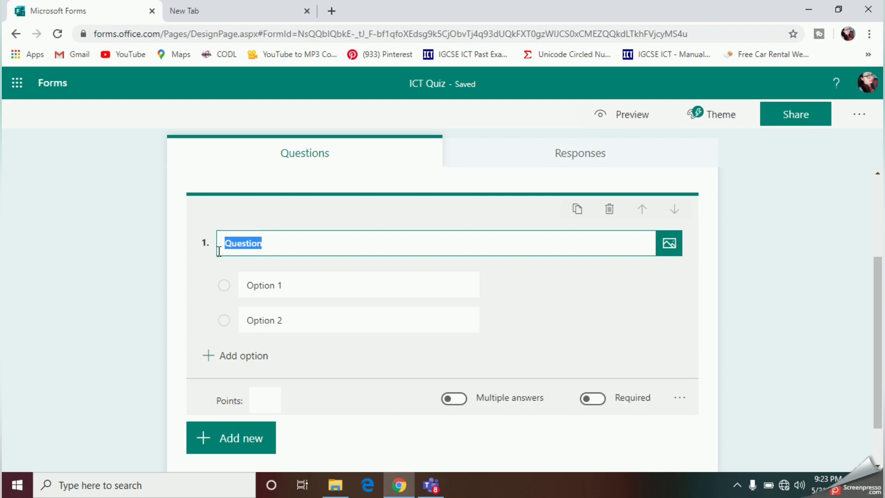
{"action": "type", "text": "Which of the following is an example for a binary number?"}
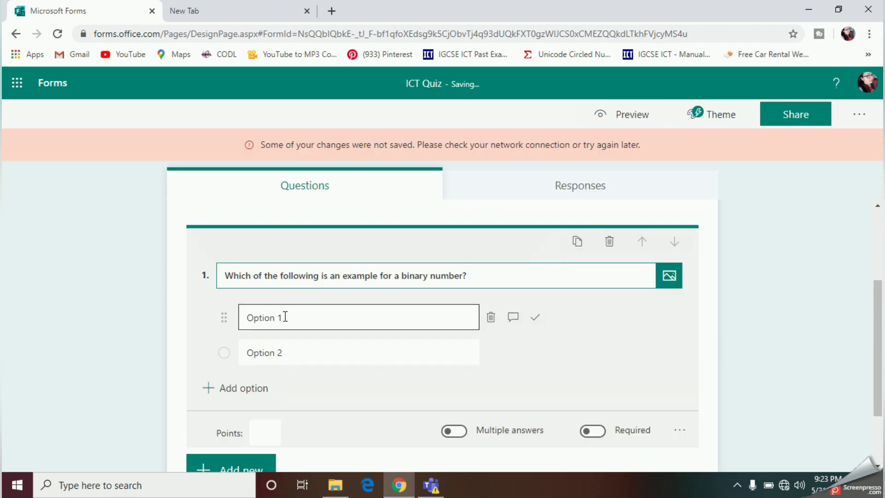
{"action": "scroll", "coordinate": [286, 317], "scroll_direction": "down", "scroll_amount": 1}
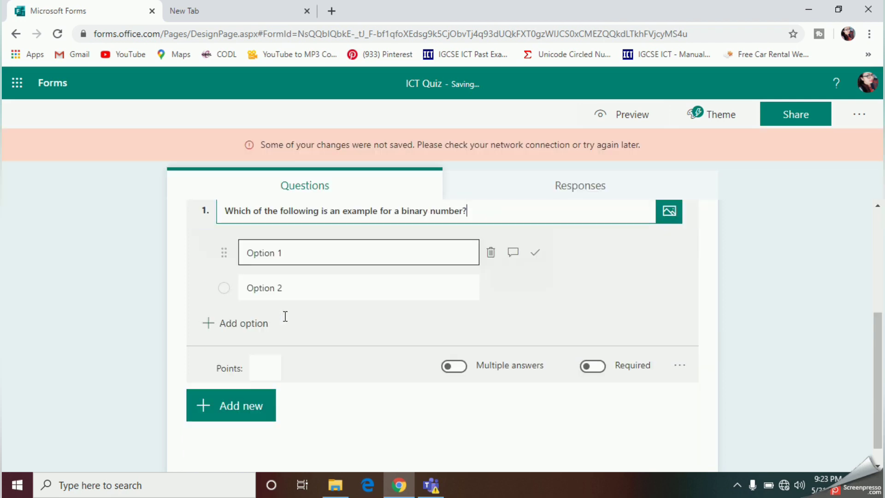
- Fill in the answer options 101, 256, 568 and 486A
{"action": "left_click", "coordinate": [287, 257]}
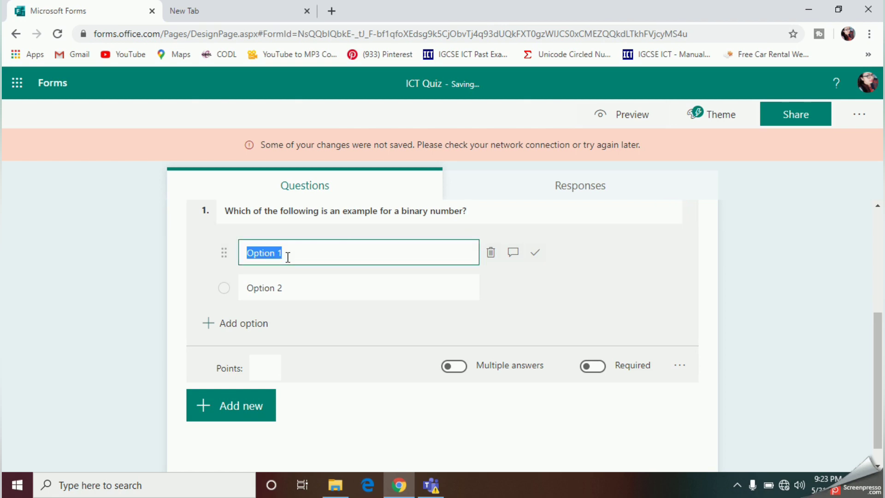
{"action": "key", "text": "BackSpace"}
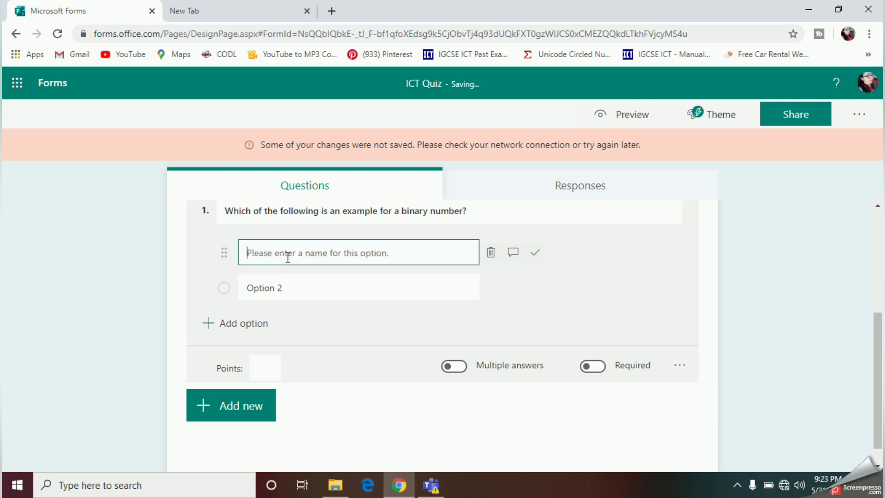
{"action": "type", "text": "101"}
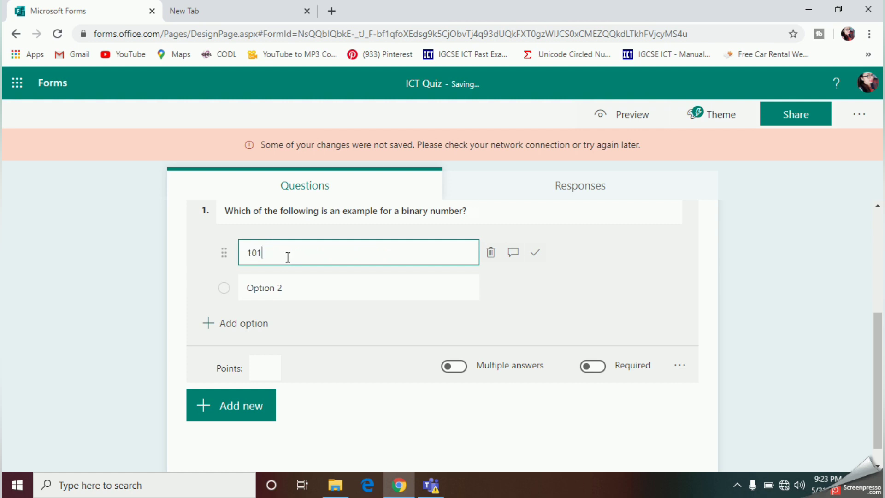
{"action": "left_click", "coordinate": [293, 294]}
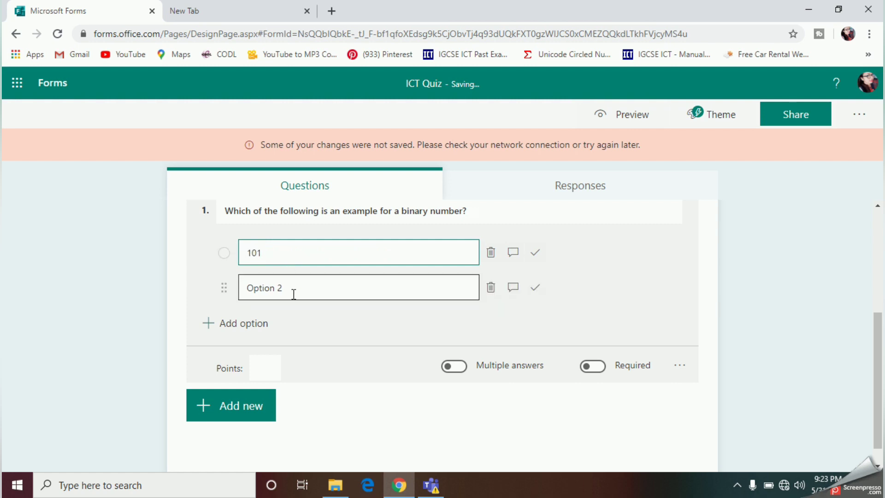
{"action": "type", "text": "256"}
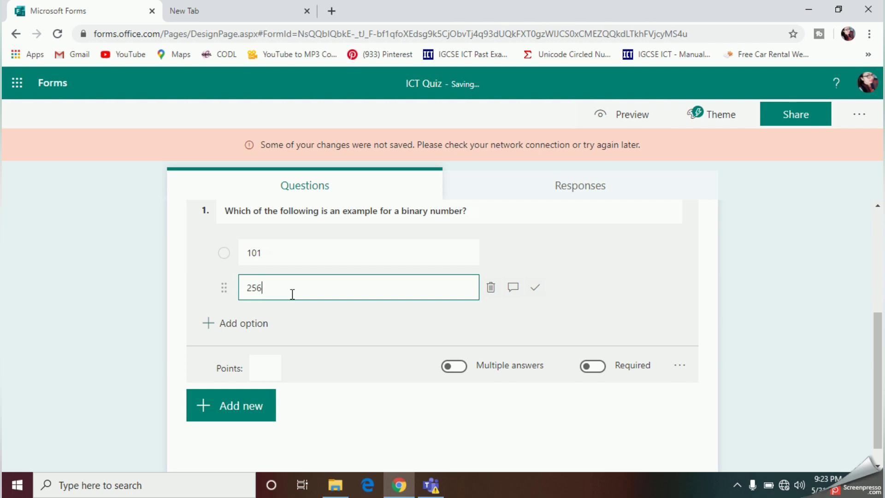
{"action": "left_click", "coordinate": [252, 324]}
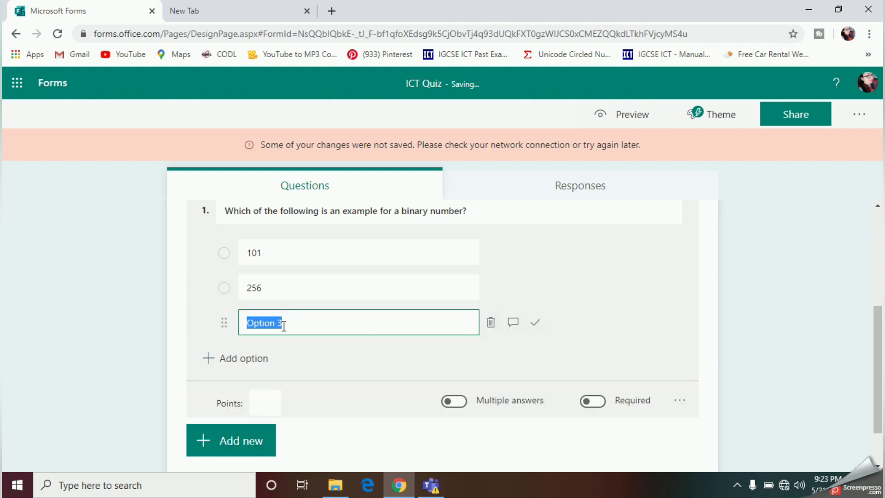
{"action": "key", "text": "BackSpace"}
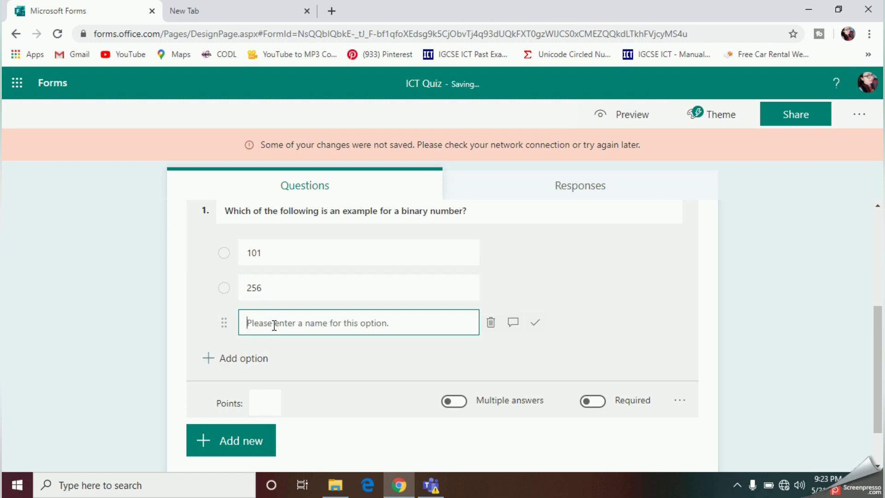
{"action": "type", "text": "568"}
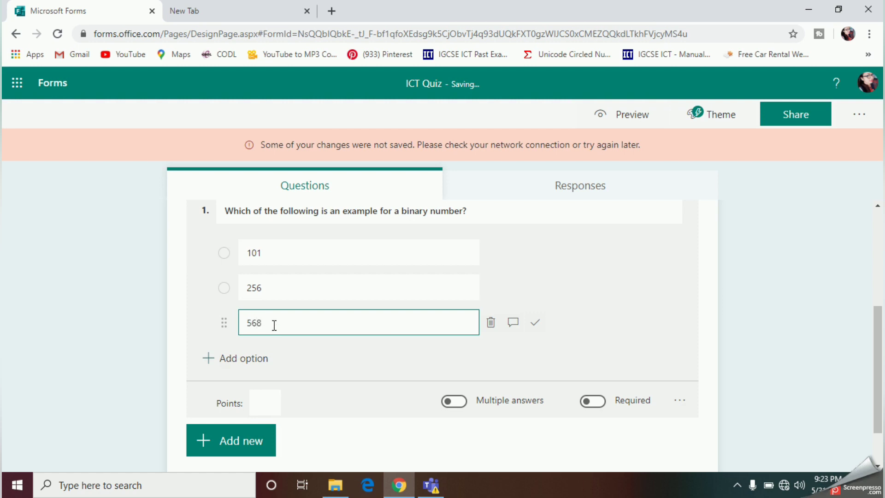
{"action": "left_click", "coordinate": [250, 359]}
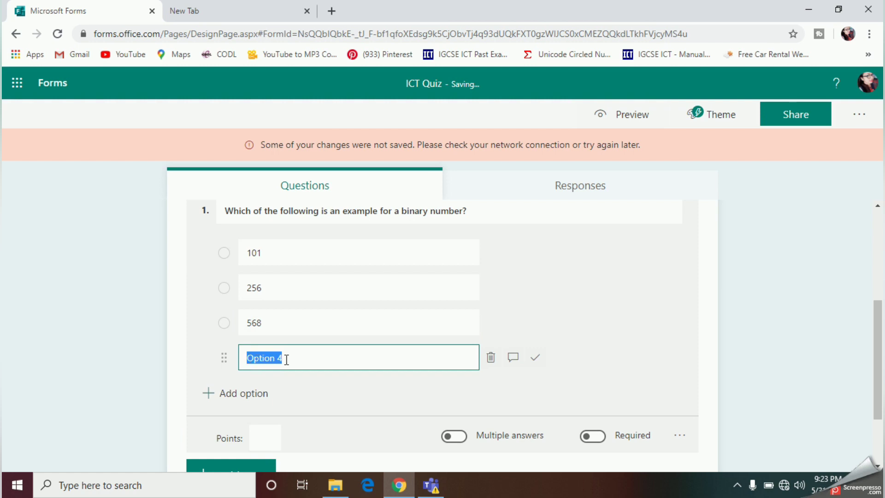
{"action": "key", "text": "BackSpace"}
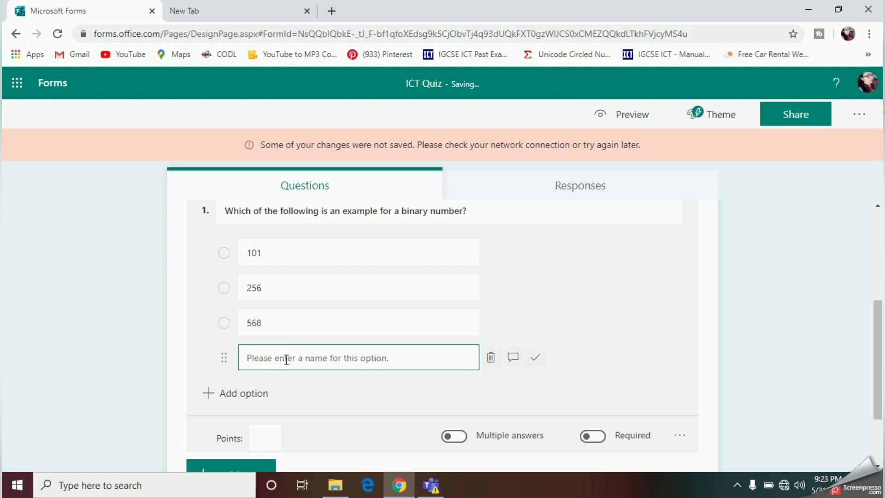
{"action": "type", "text": "48"}
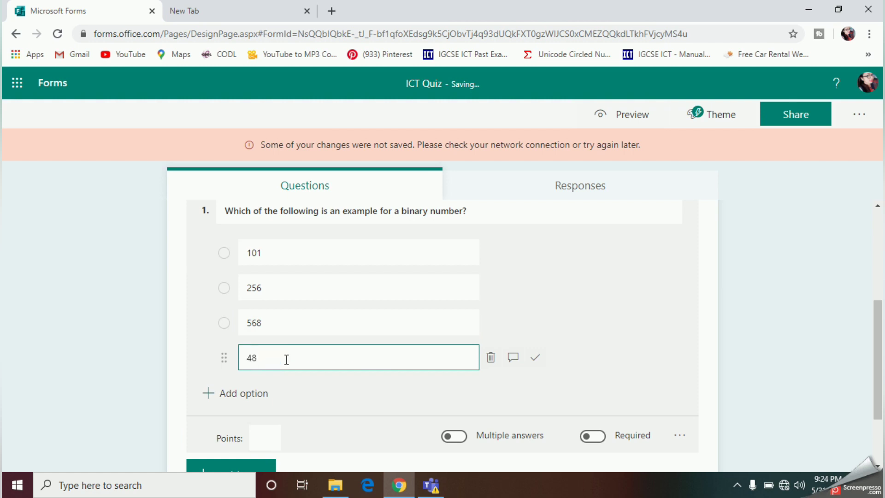
{"action": "type", "text": "6A"}
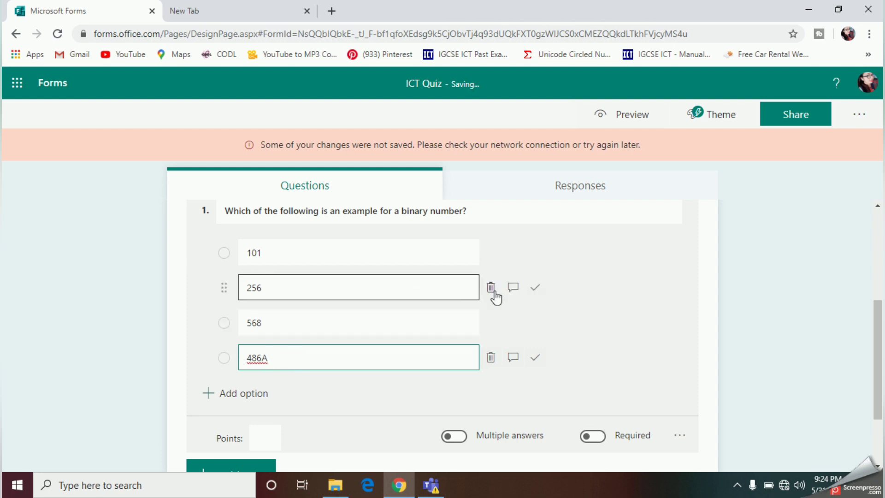
- Mark 256 and 568 as correct, allow multiple answers, and make question 1 required
{"action": "left_click", "coordinate": [535, 291]}
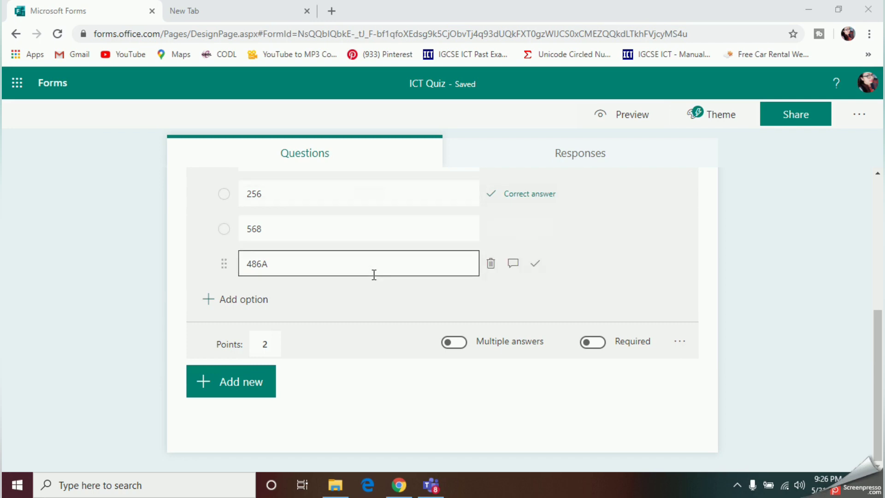
{"action": "scroll", "coordinate": [374, 274], "scroll_direction": "up", "scroll_amount": 2}
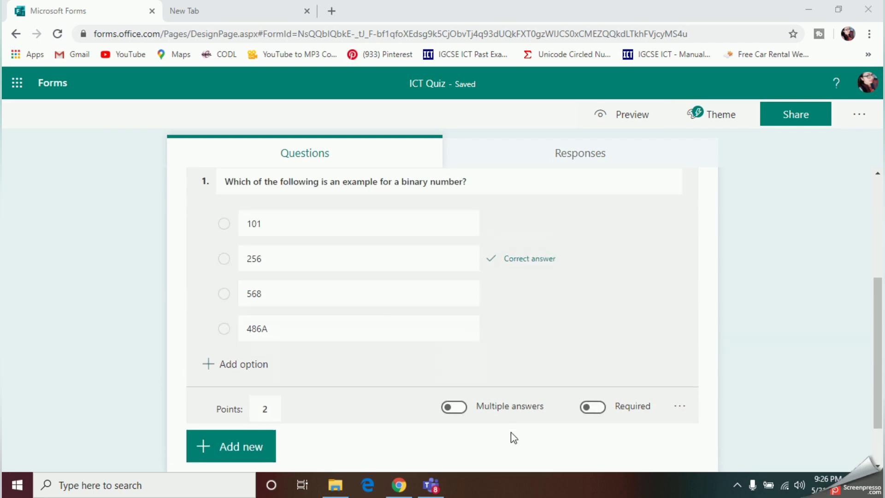
{"action": "left_click", "coordinate": [462, 415]}
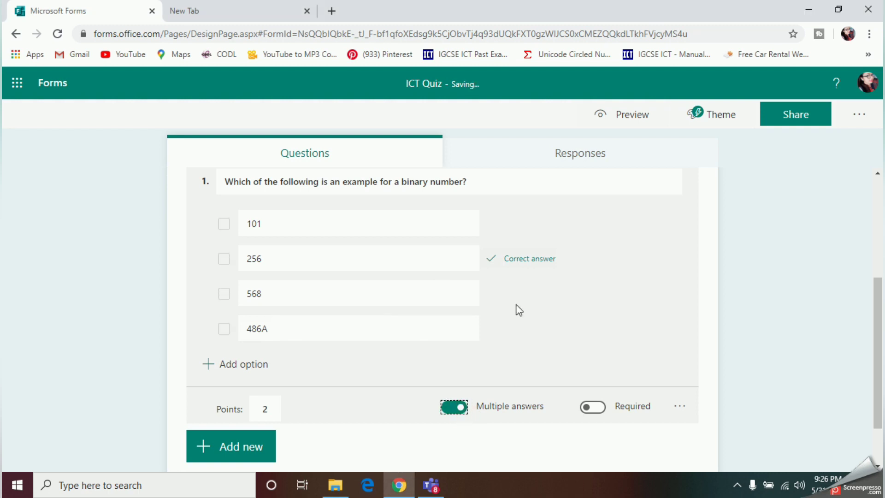
{"action": "left_click", "coordinate": [536, 299]}
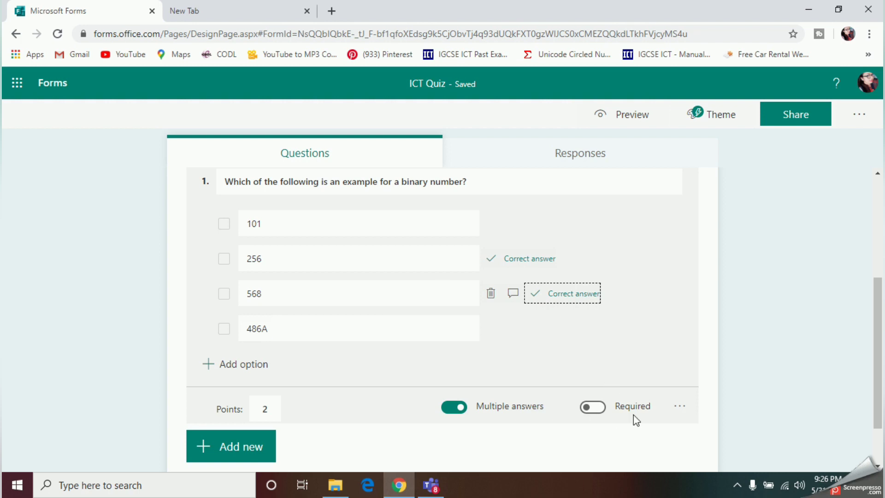
{"action": "left_click", "coordinate": [598, 408]}
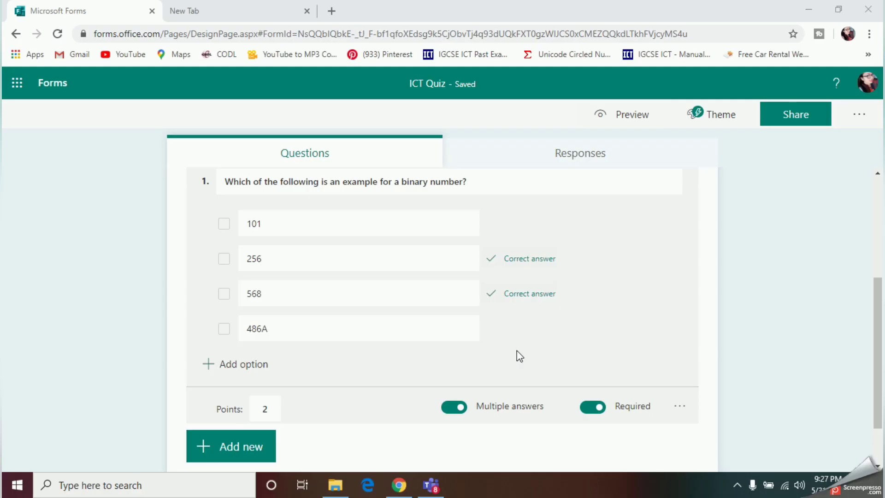
{"action": "scroll", "coordinate": [516, 351], "scroll_direction": "down", "scroll_amount": 2}
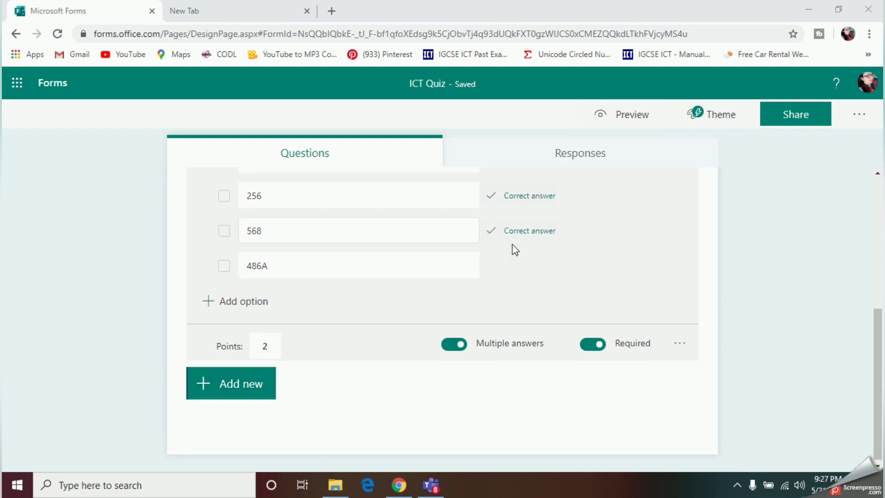
{"action": "scroll", "coordinate": [513, 244], "scroll_direction": "up", "scroll_amount": 3}
{"action": "scroll", "coordinate": [512, 247], "scroll_direction": "down", "scroll_amount": 2}
{"action": "scroll", "coordinate": [256, 454], "scroll_direction": "up", "scroll_amount": 1}
{"action": "scroll", "coordinate": [249, 413], "scroll_direction": "down", "scroll_amount": 2}
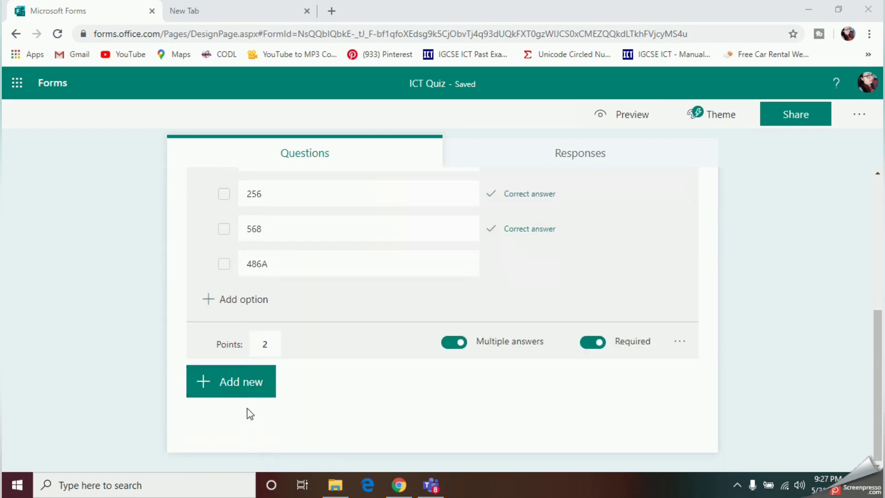
- Add a Text question 'what is the base of binary number system?' with correct answer 2
{"action": "left_click", "coordinate": [243, 391]}
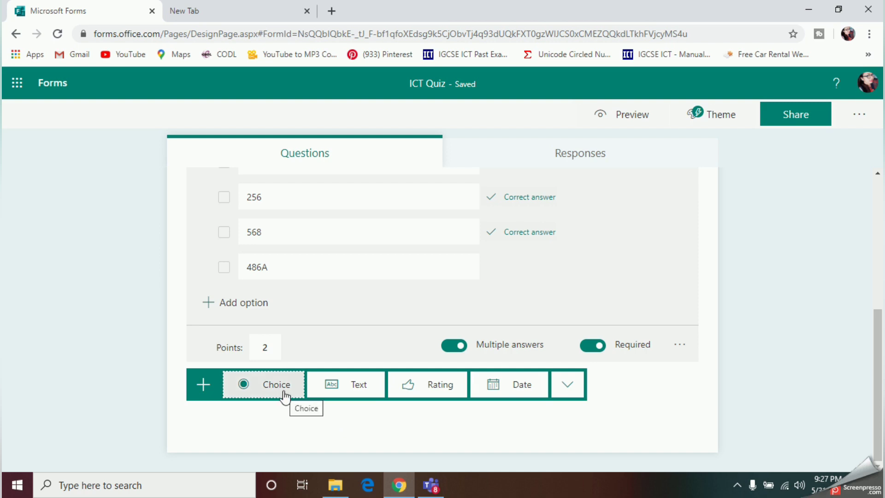
{"action": "left_click", "coordinate": [342, 391]}
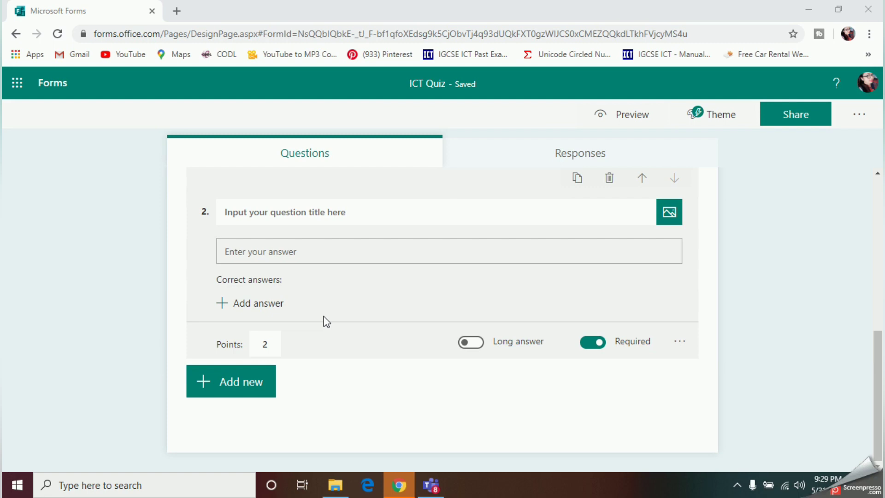
{"action": "left_click", "coordinate": [312, 215]}
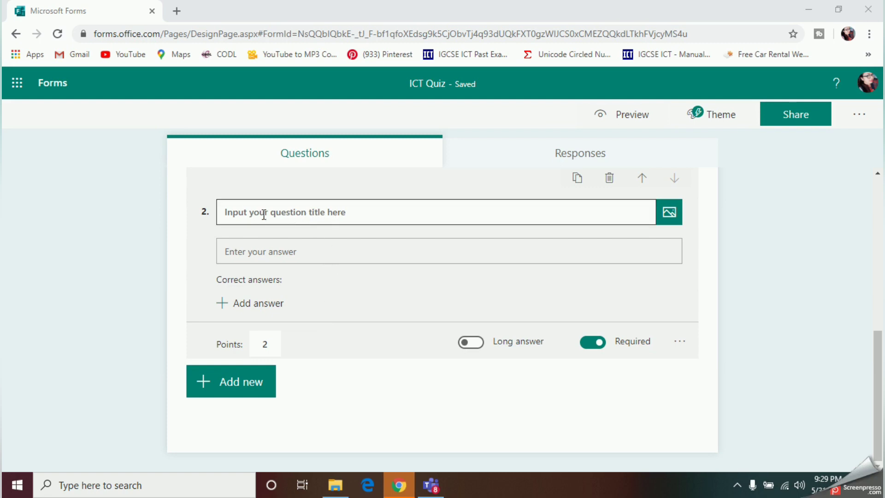
{"action": "type", "text": "what is the base of binary number system?"}
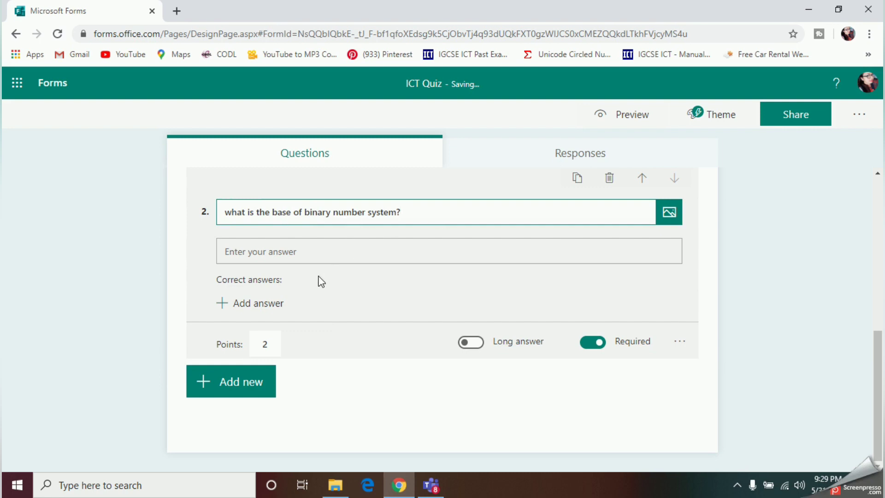
{"action": "left_click", "coordinate": [248, 303]}
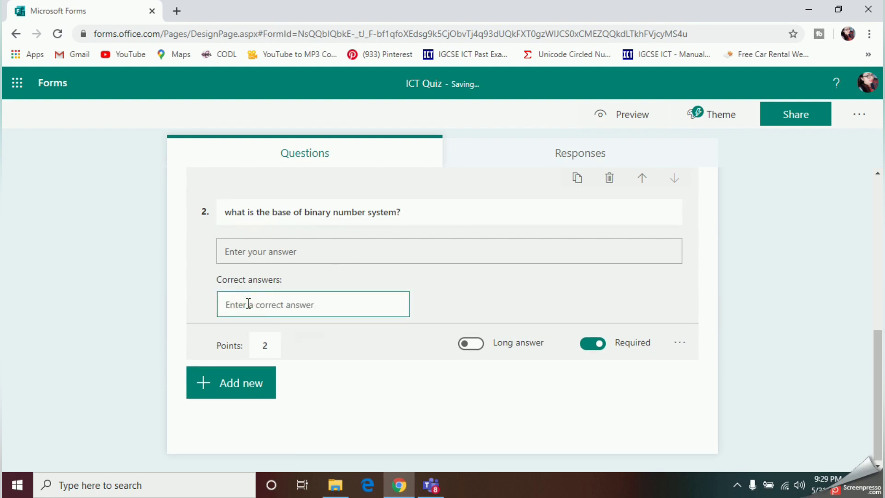
{"action": "type", "text": "2"}
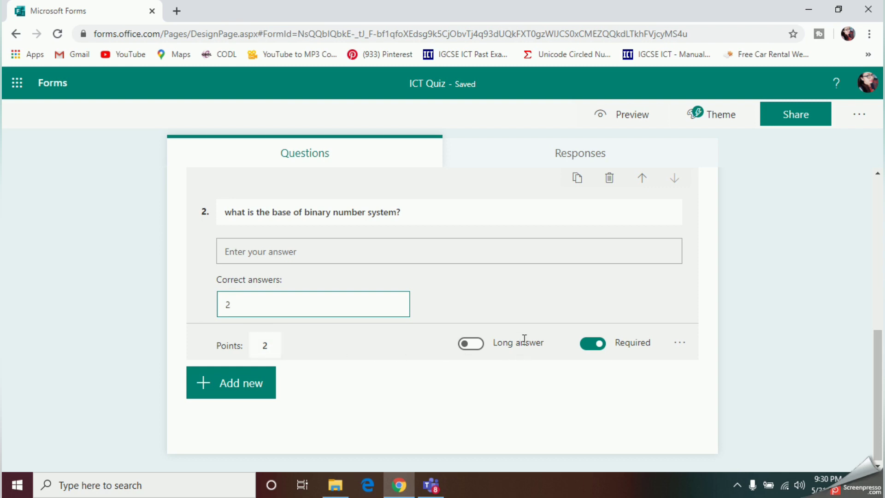
- Toggle Long answer on and back off, keeping question 2 a short answer
{"action": "left_click", "coordinate": [472, 346]}
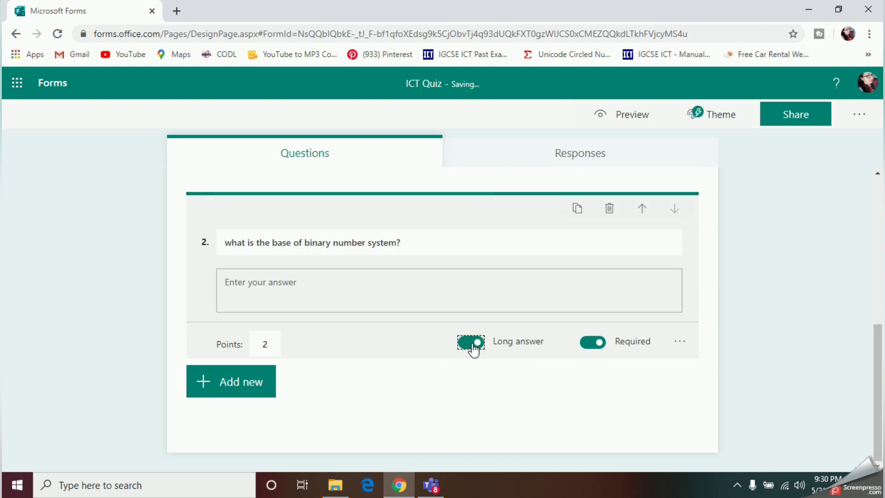
{"action": "left_click", "coordinate": [472, 347]}
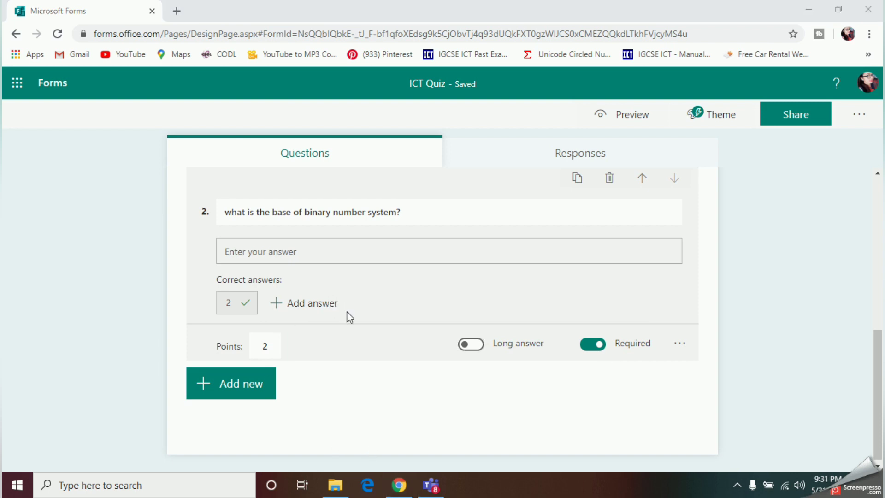
{"action": "scroll", "coordinate": [347, 322], "scroll_direction": "up", "scroll_amount": 5}
{"action": "scroll", "coordinate": [347, 339], "scroll_direction": "down", "scroll_amount": 5}
{"action": "scroll", "coordinate": [346, 340], "scroll_direction": "up", "scroll_amount": 3}
{"action": "left_click", "coordinate": [345, 340]}
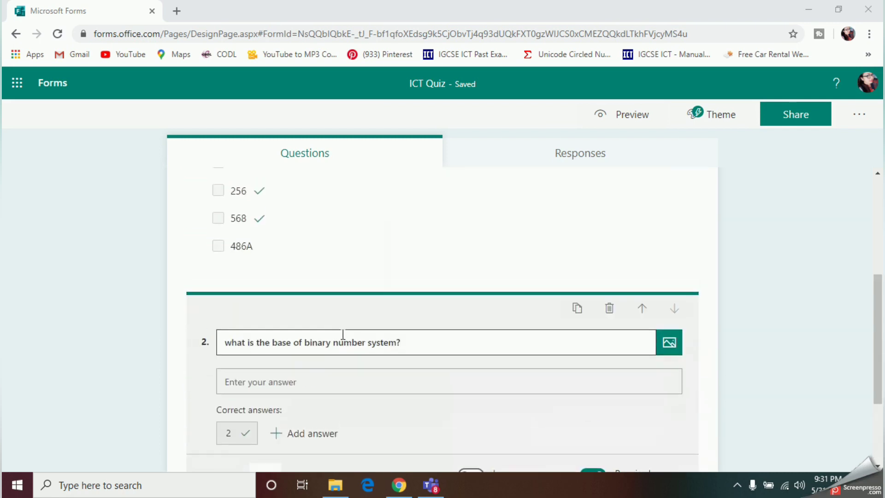
{"action": "scroll", "coordinate": [345, 340], "scroll_direction": "up", "scroll_amount": 3}
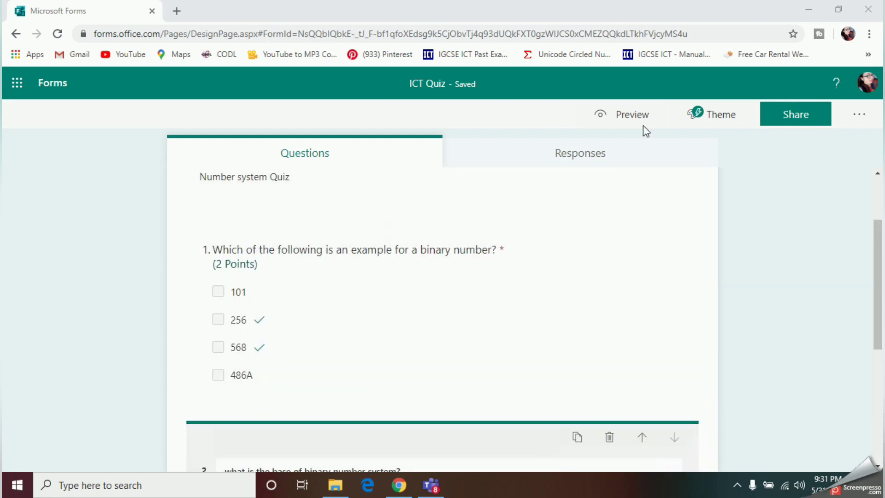
- Preview the quiz in computer and mobile layouts, then return to the editor
{"action": "left_click", "coordinate": [633, 115]}
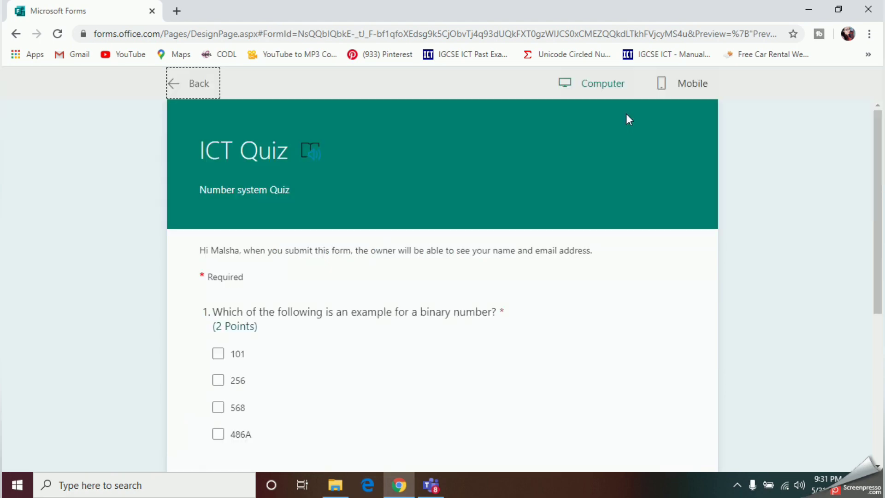
{"action": "scroll", "coordinate": [464, 283], "scroll_direction": "down", "scroll_amount": 6}
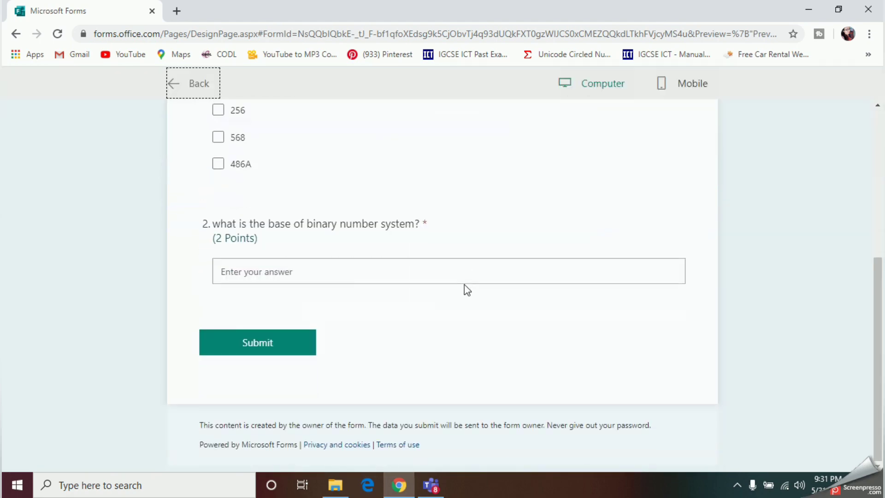
{"action": "scroll", "coordinate": [464, 284], "scroll_direction": "up", "scroll_amount": 5}
{"action": "scroll", "coordinate": [463, 284], "scroll_direction": "down", "scroll_amount": 5}
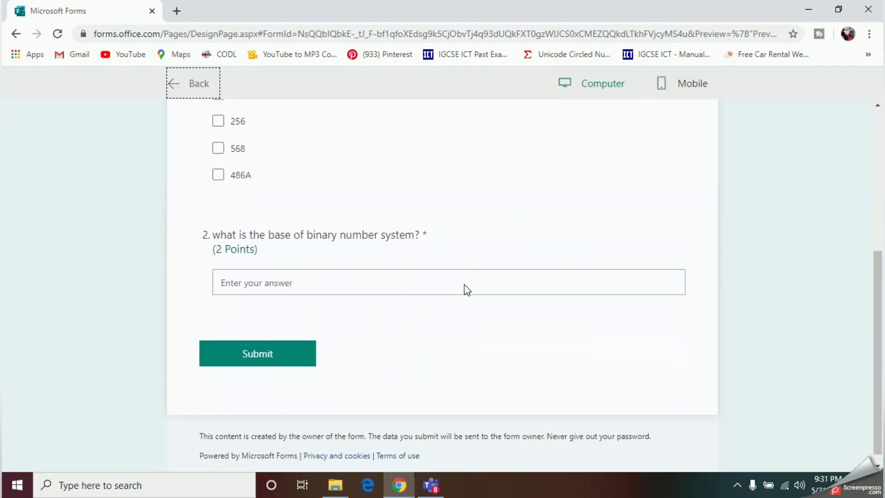
{"action": "scroll", "coordinate": [464, 284], "scroll_direction": "up", "scroll_amount": 3}
{"action": "scroll", "coordinate": [466, 285], "scroll_direction": "up", "scroll_amount": 1}
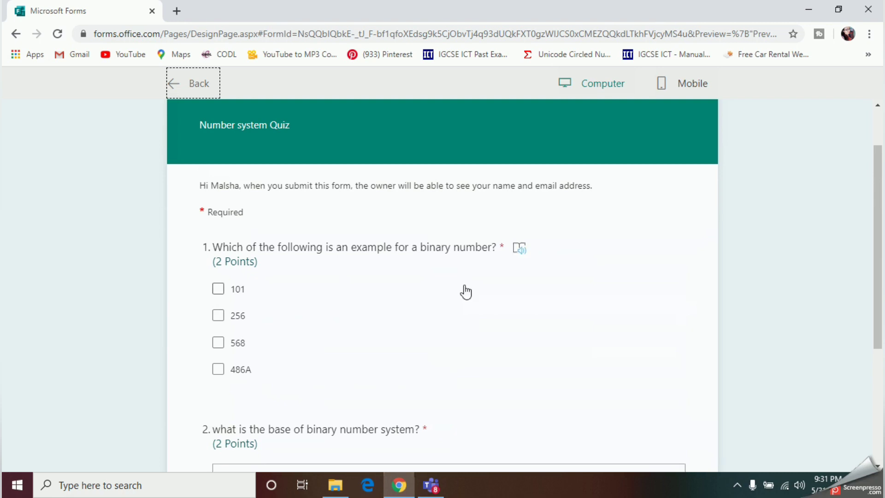
{"action": "left_click", "coordinate": [598, 93]}
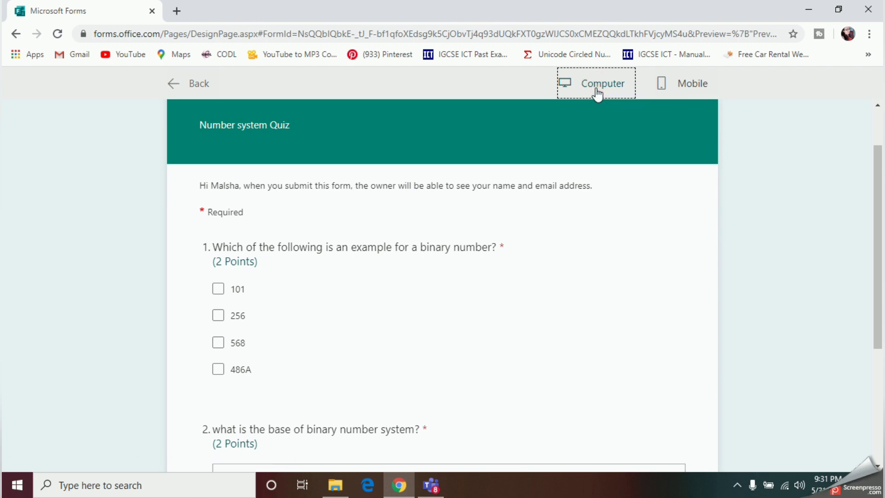
{"action": "left_click", "coordinate": [682, 84]}
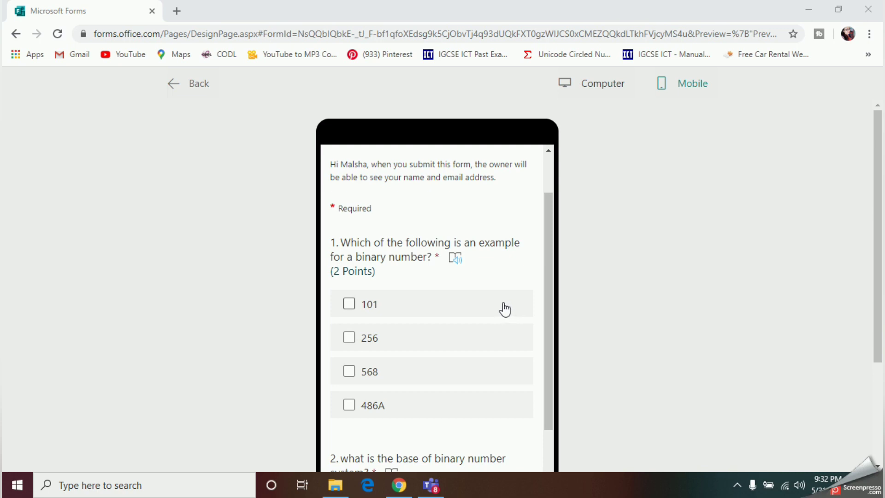
{"action": "left_click", "coordinate": [197, 85]}
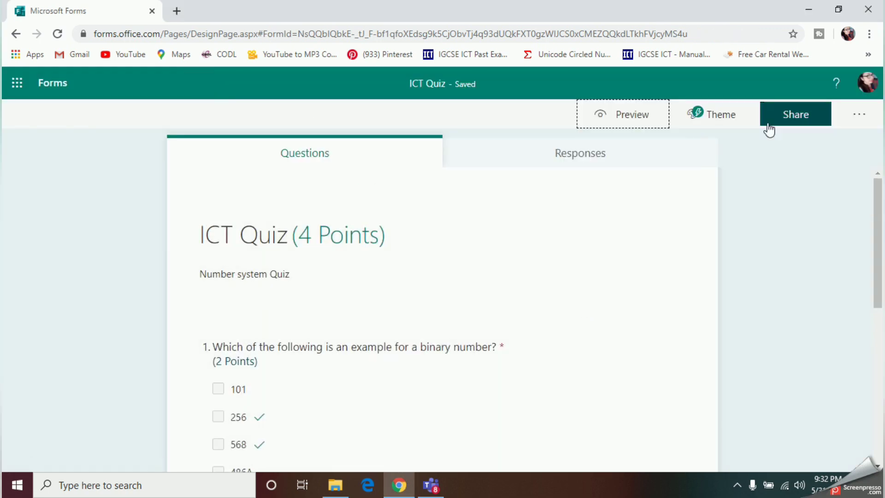
- Apply the brown classroom theme with the chairs-on-wooden-floor photo from Theme ideas
{"action": "left_click", "coordinate": [728, 118]}
{"action": "scroll", "coordinate": [774, 317], "scroll_direction": "down", "scroll_amount": 15}
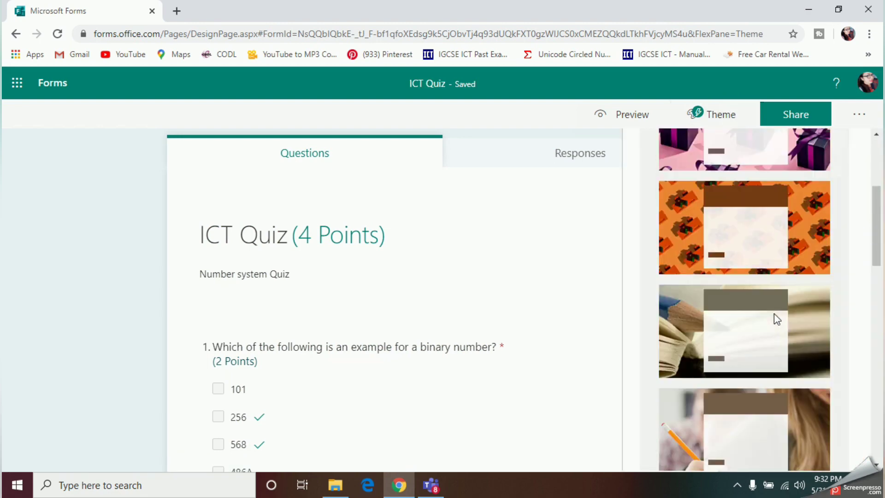
{"action": "scroll", "coordinate": [775, 321], "scroll_direction": "up", "scroll_amount": 4}
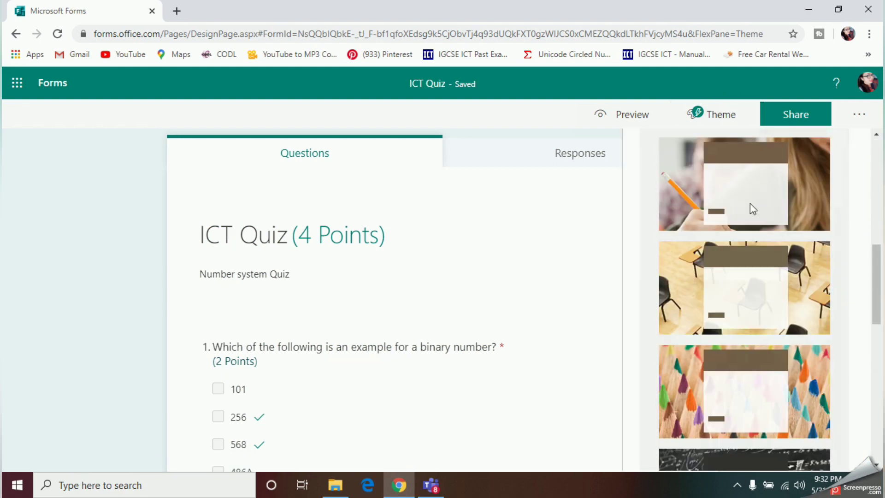
{"action": "left_click", "coordinate": [736, 300]}
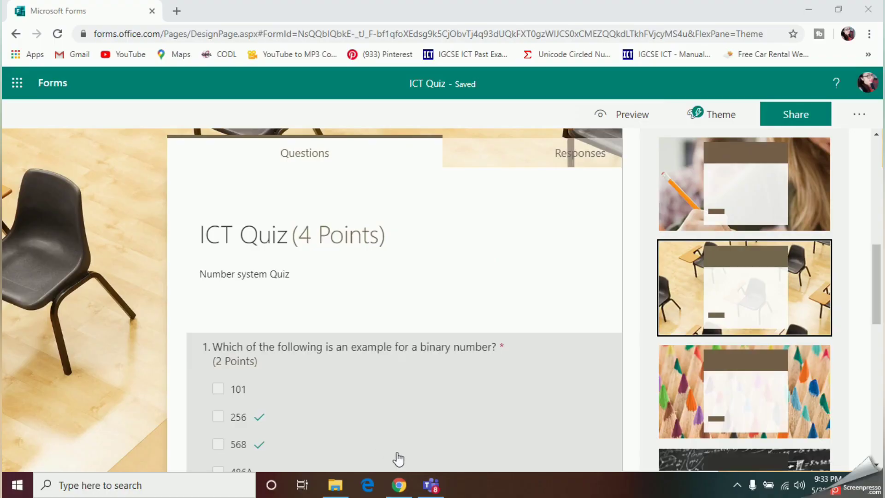
{"action": "scroll", "coordinate": [401, 399], "scroll_direction": "down", "scroll_amount": 5}
{"action": "scroll", "coordinate": [399, 400], "scroll_direction": "up", "scroll_amount": 5}
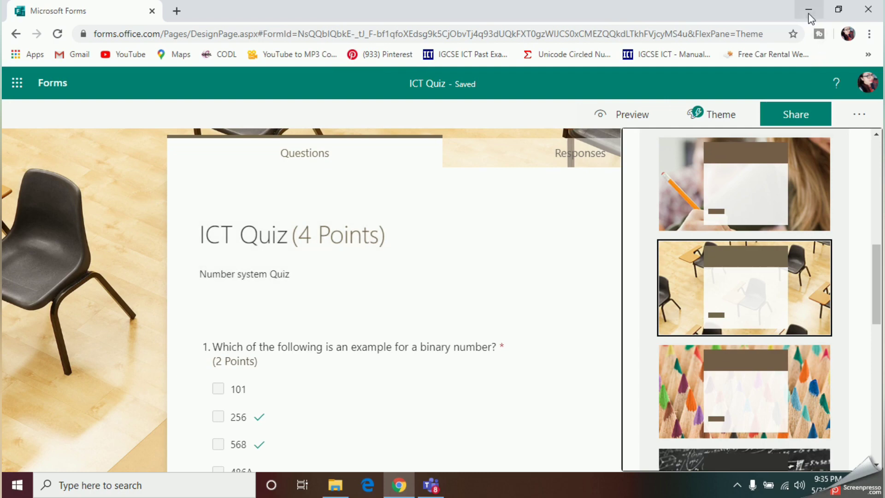
- Minimize Chrome, switch to Teams, and open the sample team's General channel posts
{"action": "left_click", "coordinate": [809, 14]}
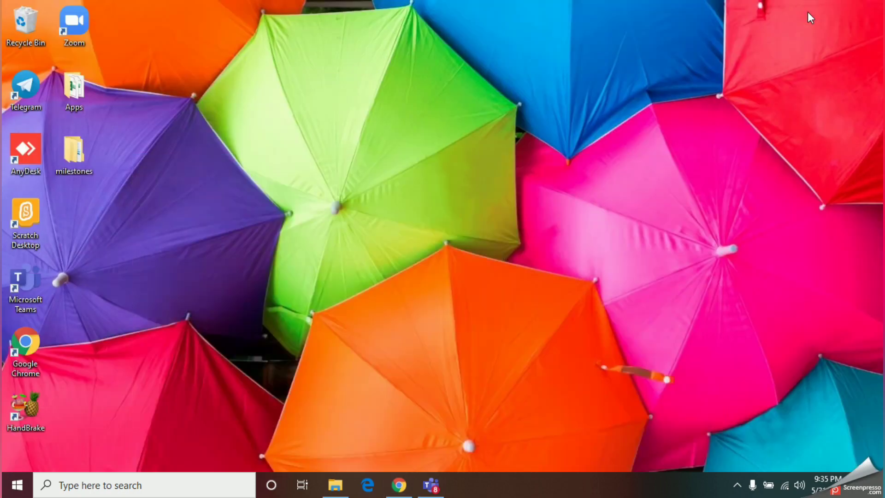
{"action": "left_click", "coordinate": [431, 485]}
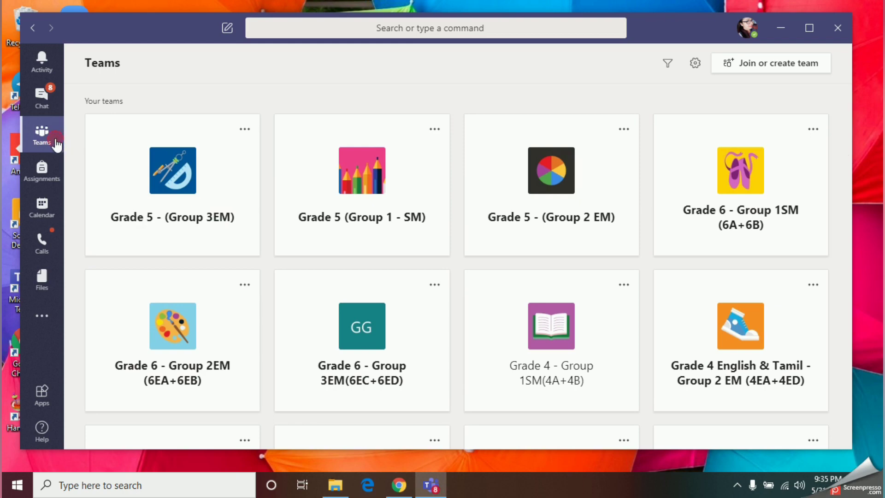
{"action": "scroll", "coordinate": [297, 270], "scroll_direction": "down", "scroll_amount": 5}
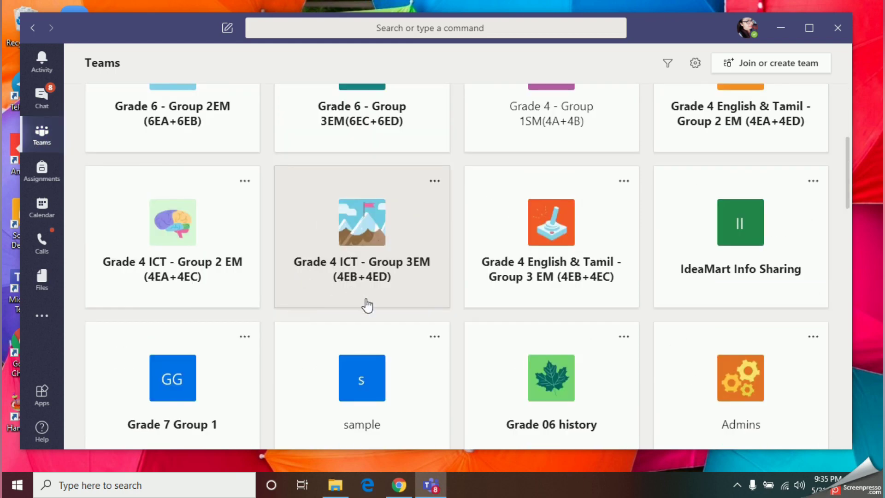
{"action": "scroll", "coordinate": [367, 304], "scroll_direction": "down", "scroll_amount": 3}
{"action": "left_click", "coordinate": [308, 282]}
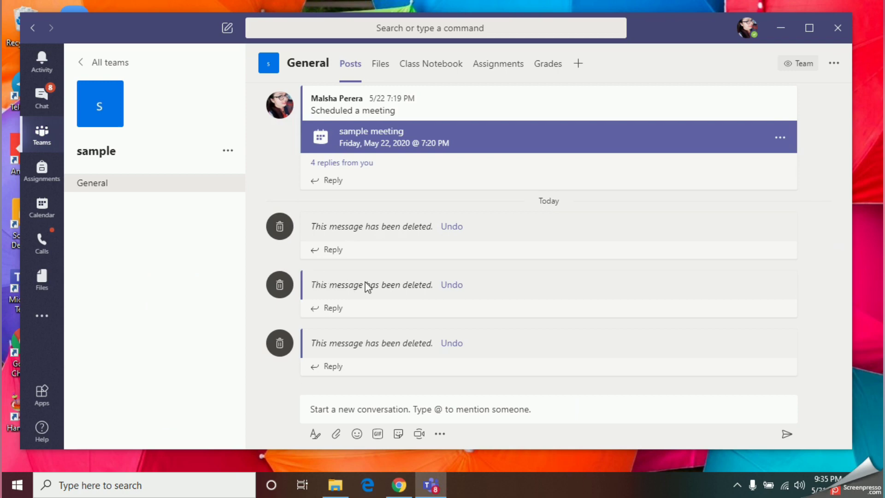
{"action": "scroll", "coordinate": [375, 274], "scroll_direction": "up", "scroll_amount": 5}
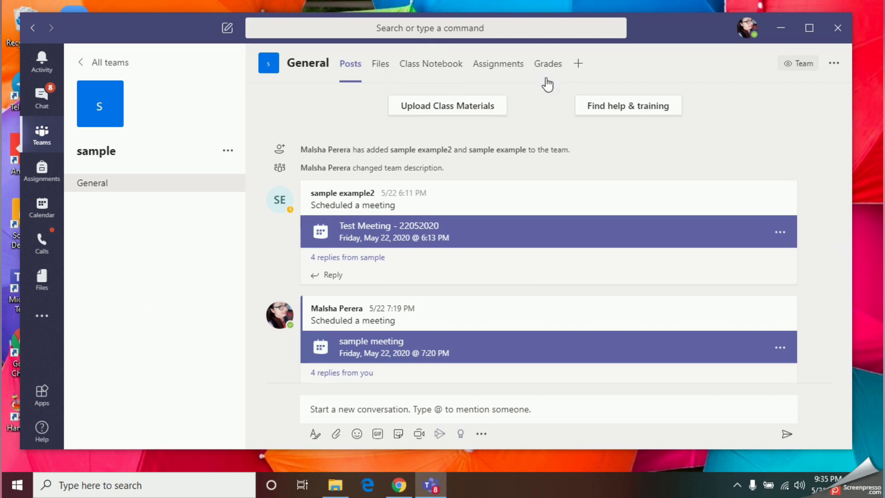
- Add the existing ICT Quiz (Personal) form as a Forms tab in the General channel
{"action": "left_click", "coordinate": [579, 64]}
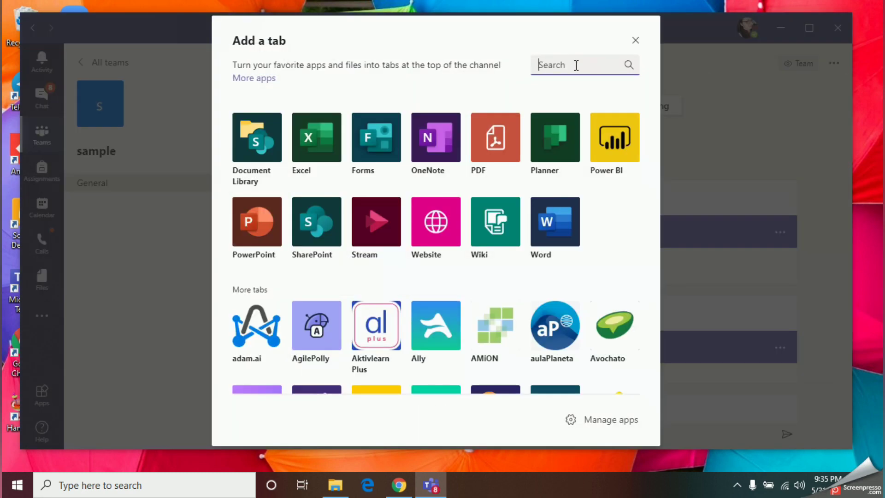
{"action": "left_click", "coordinate": [387, 147]}
{"action": "key", "text": "Escape"}
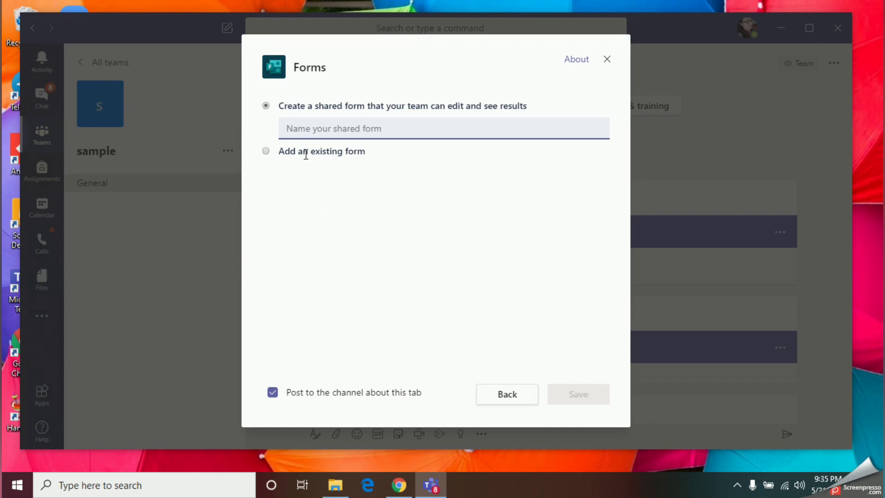
{"action": "left_click", "coordinate": [266, 151]}
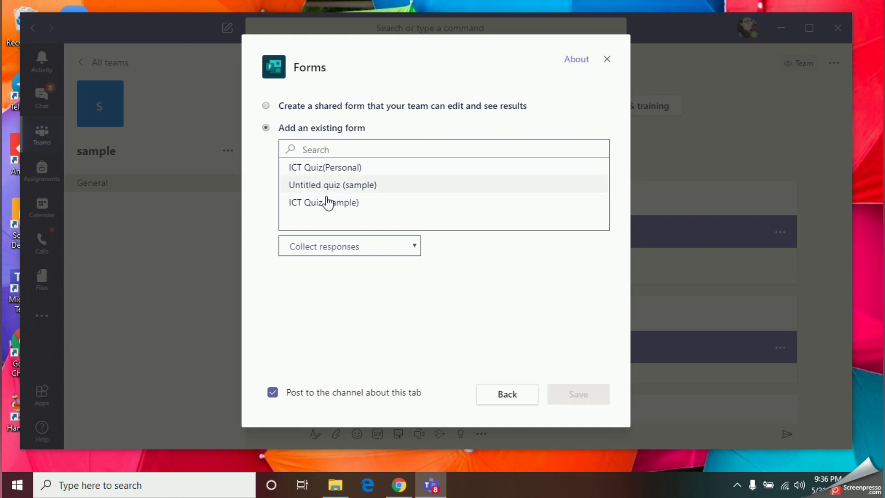
{"action": "left_click", "coordinate": [332, 171]}
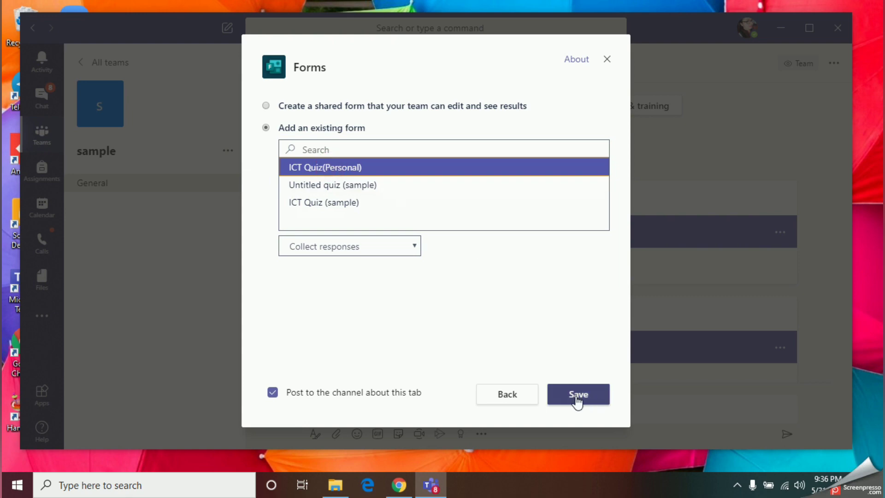
{"action": "left_click", "coordinate": [594, 400]}
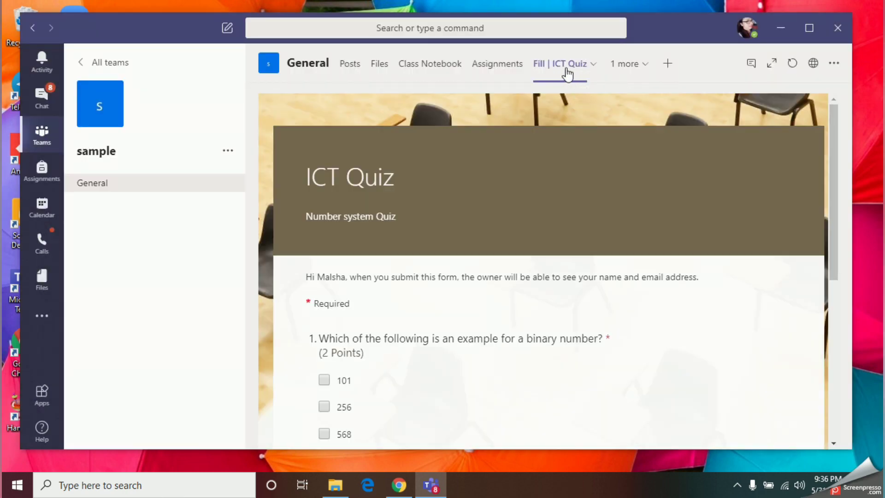
{"action": "scroll", "coordinate": [557, 216], "scroll_direction": "down", "scroll_amount": 7}
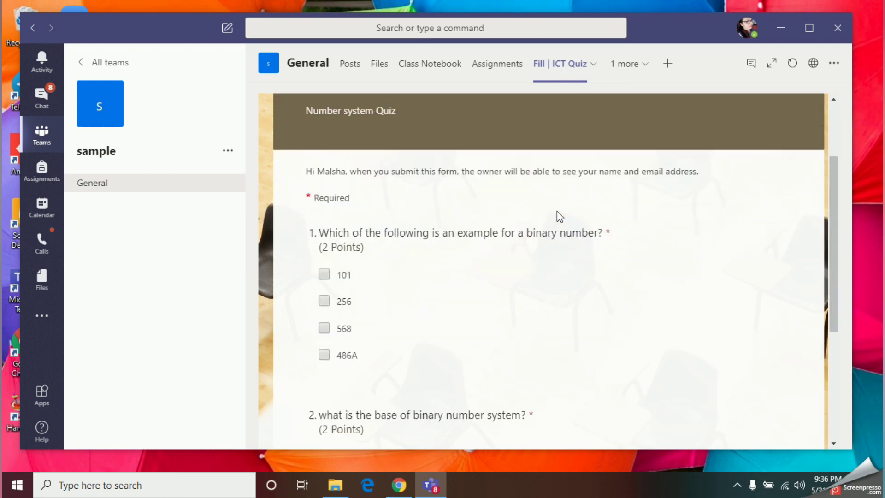
{"action": "scroll", "coordinate": [557, 212], "scroll_direction": "up", "scroll_amount": 7}
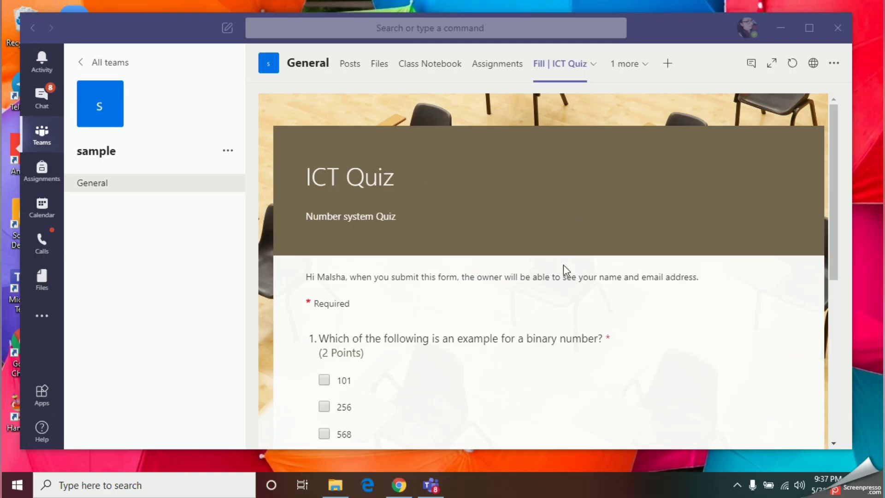
{"action": "scroll", "coordinate": [563, 272], "scroll_direction": "down", "scroll_amount": 7}
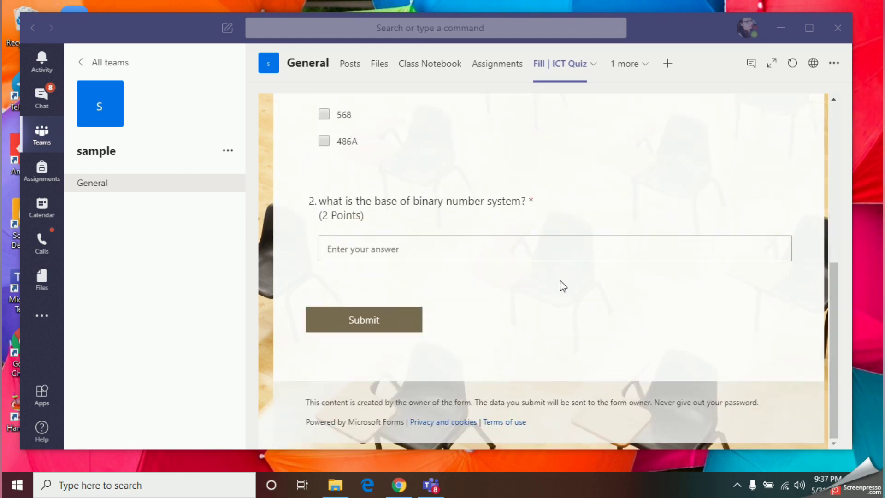
{"action": "scroll", "coordinate": [563, 286], "scroll_direction": "up", "scroll_amount": 6}
{"action": "scroll", "coordinate": [563, 286], "scroll_direction": "down", "scroll_amount": 2}
{"action": "scroll", "coordinate": [564, 287], "scroll_direction": "down", "scroll_amount": 4}
{"action": "scroll", "coordinate": [560, 288], "scroll_direction": "up", "scroll_amount": 6}
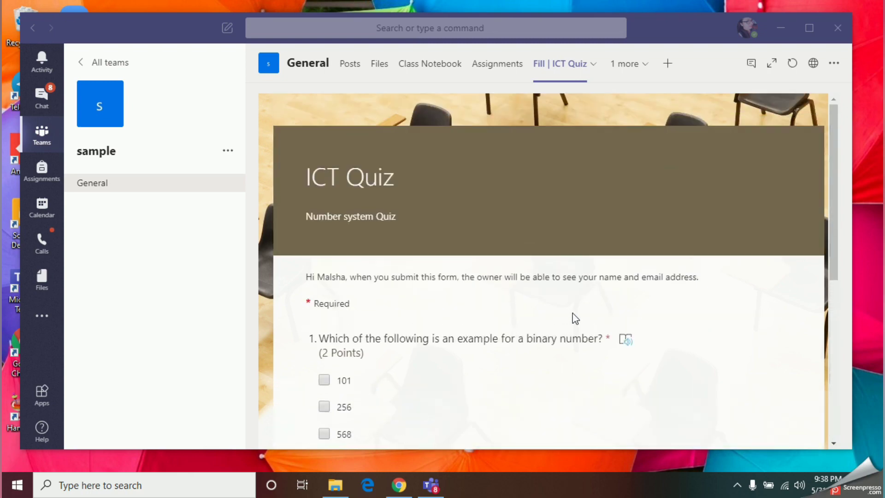
{"action": "scroll", "coordinate": [575, 318], "scroll_direction": "down", "scroll_amount": 5}
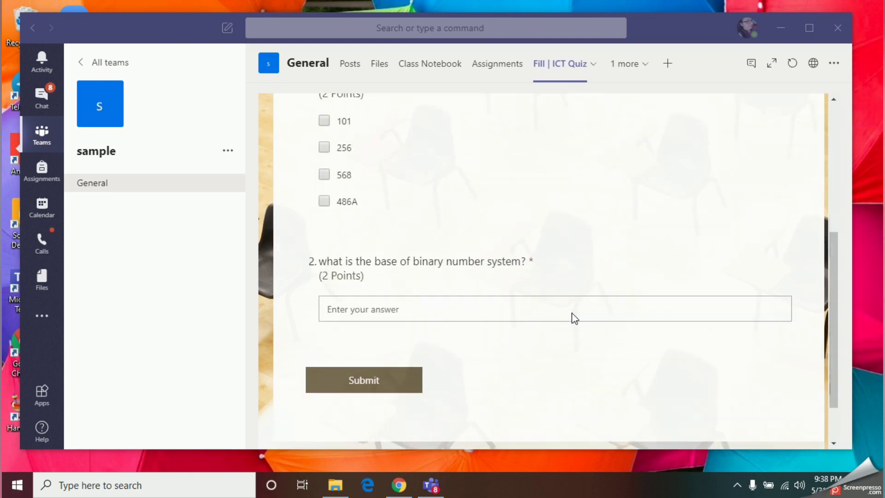